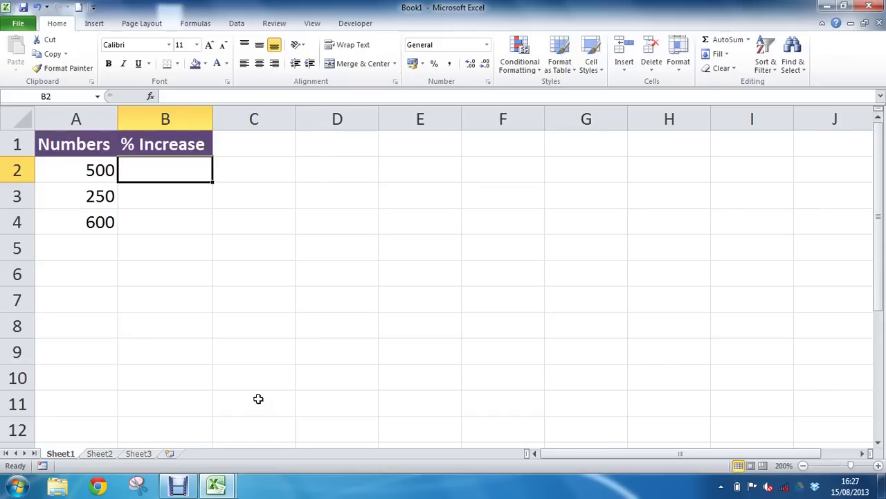
Enter =A2*110% in B2 so it returns 550 for the 500 in A2.
{"action": "type", "text": "="}
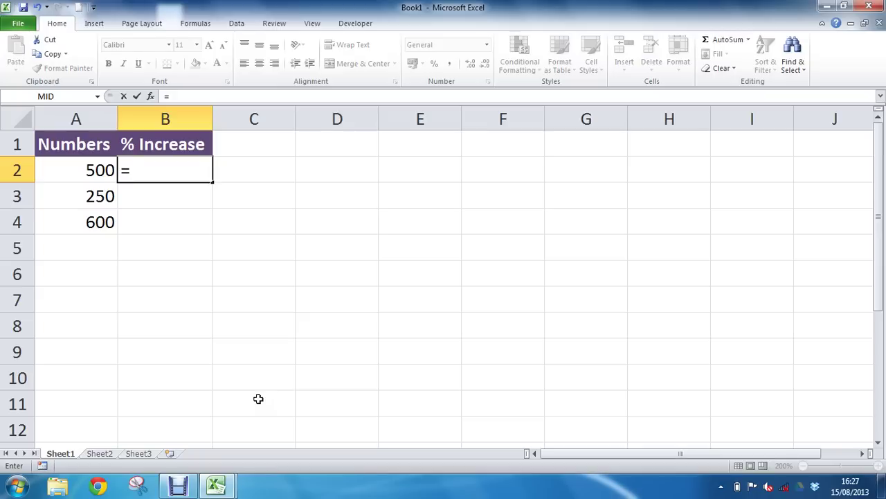
{"action": "key", "text": "Left"}
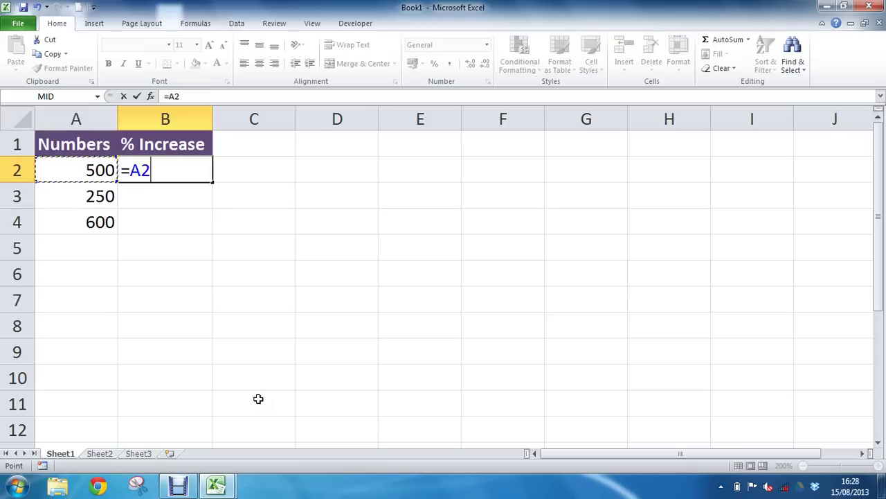
{"action": "type", "text": "*110"}
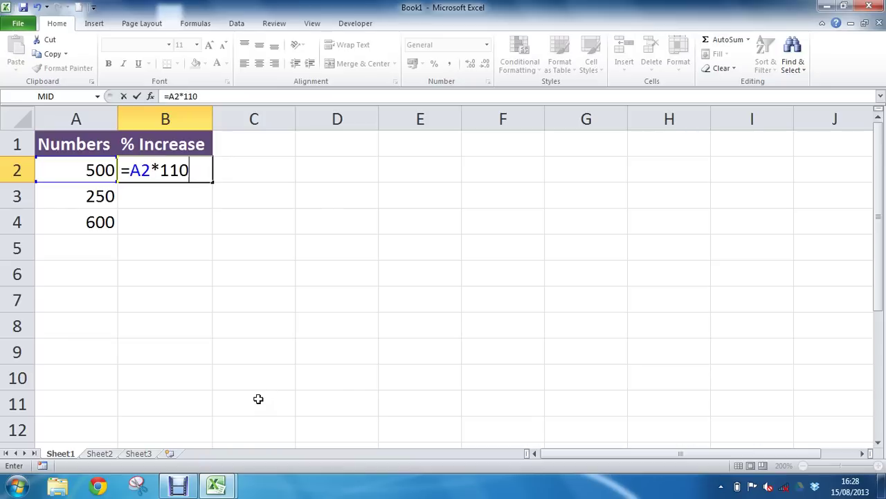
{"action": "type", "text": "%"}
{"action": "key", "text": "BackSpace"}
{"action": "key", "text": "BackSpace"}
{"action": "key", "text": "BackSpace"}
{"action": "type", "text": ".1"}
{"action": "key", "text": "BackSpace"}
{"action": "key", "text": "BackSpace"}
{"action": "type", "text": "1"}
{"action": "type", "text": "0"}
{"action": "type", "text": "%"}
{"action": "key", "text": "Return"}
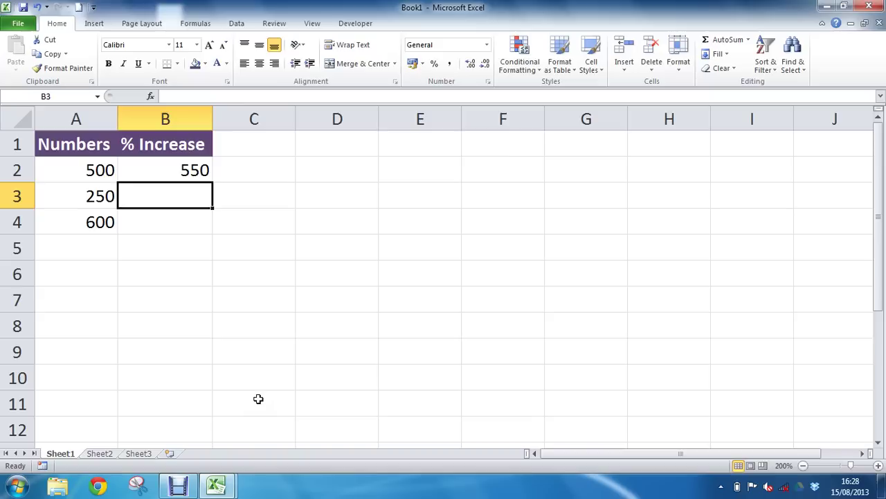
Fill the 110% formula down to B4, check the copies in B3 and B4, then select B2:B4.
{"action": "left_click", "coordinate": [196, 173]}
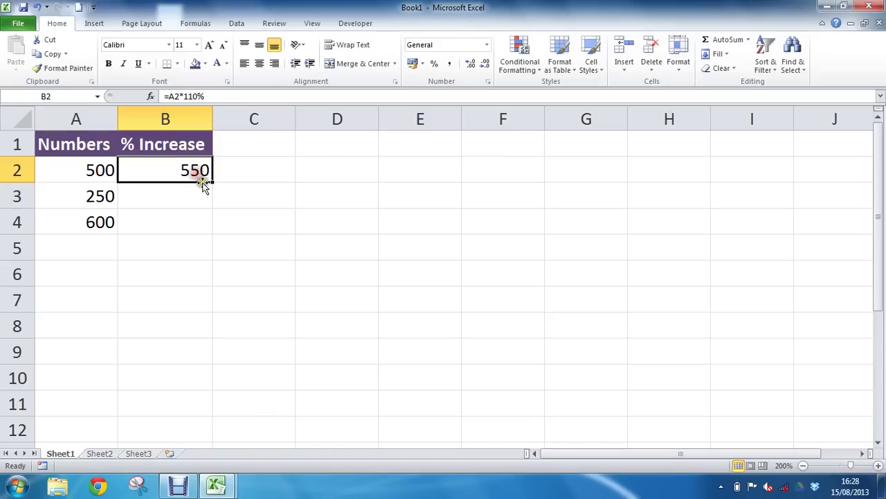
{"action": "left_click_drag", "start_coordinate": [212, 182], "coordinate": [212, 233]}
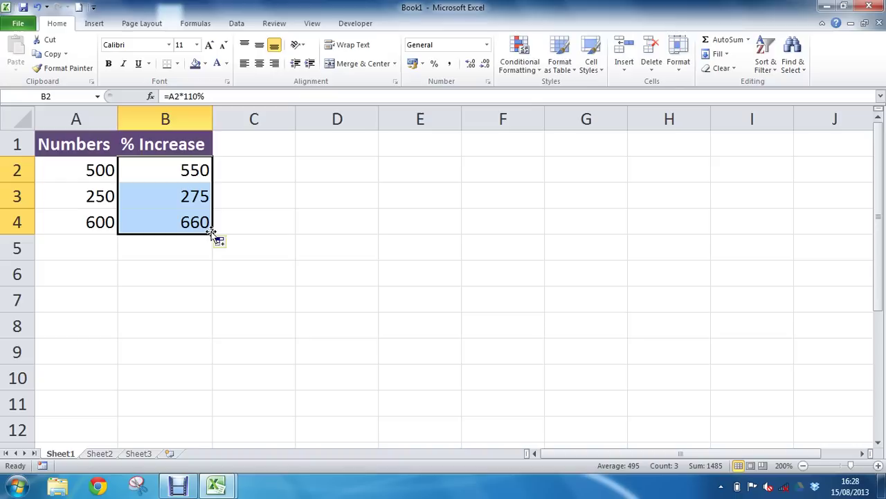
{"action": "left_click", "coordinate": [174, 195]}
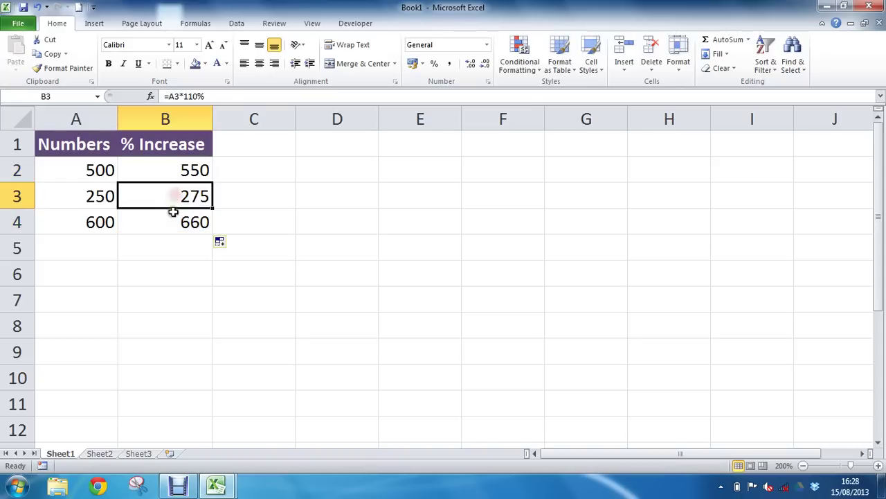
{"action": "left_click", "coordinate": [173, 221]}
{"action": "left_click", "coordinate": [185, 172]}
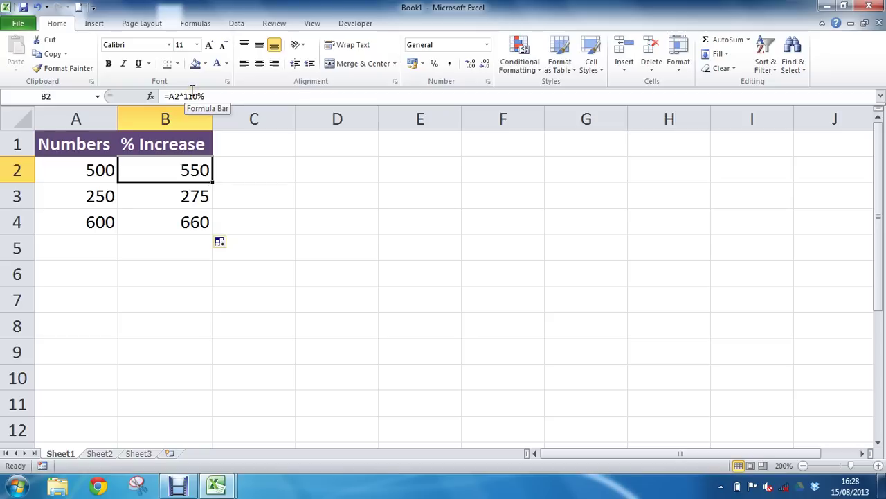
{"action": "left_click_drag", "start_coordinate": [178, 170], "coordinate": [178, 219]}
Clear the results in B2:B4, then put 10% in D2 and the heading Amount in D1.
{"action": "key", "text": "Delete"}
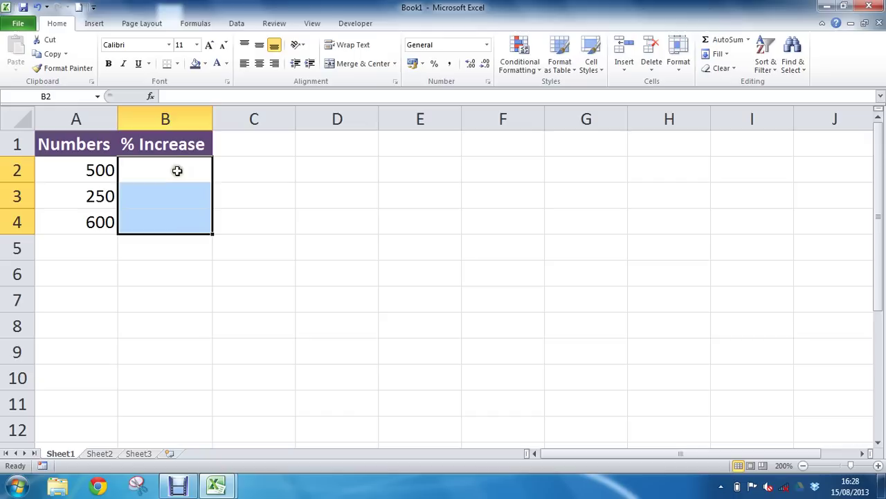
{"action": "left_click", "coordinate": [177, 169]}
{"action": "left_click", "coordinate": [337, 169]}
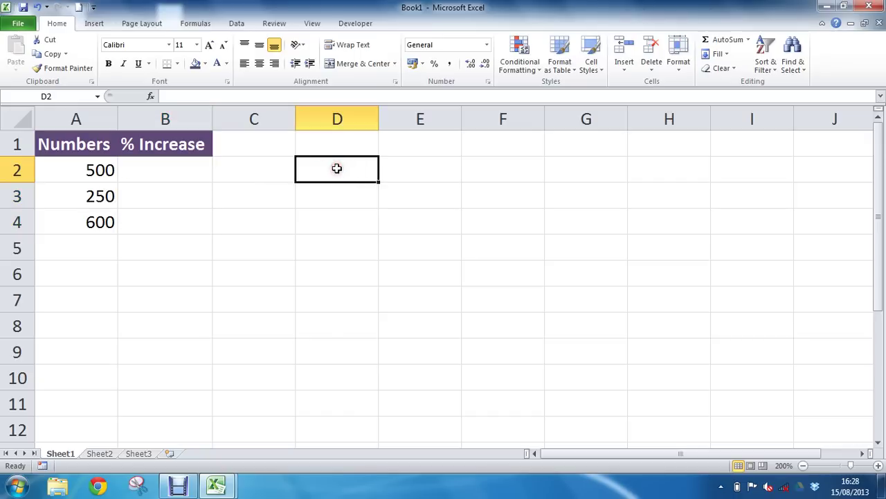
{"action": "type", "text": "10%"}
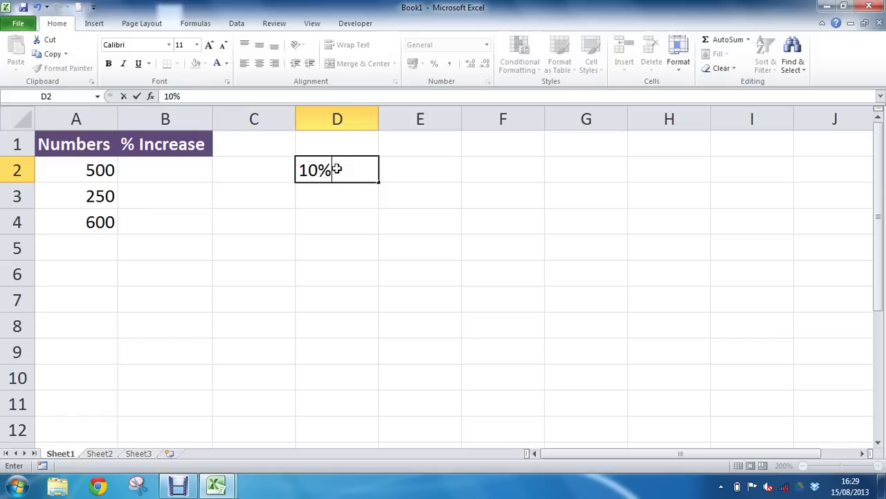
{"action": "key", "text": "Up"}
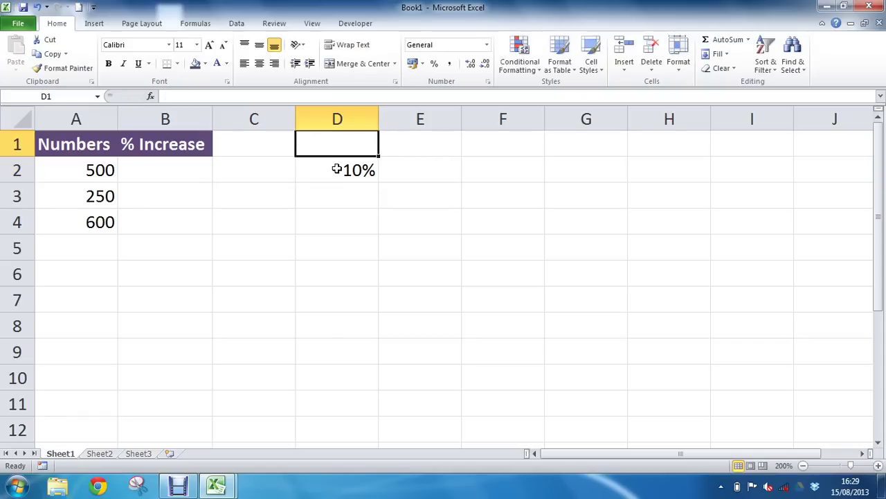
{"action": "type", "text": "Amount"}
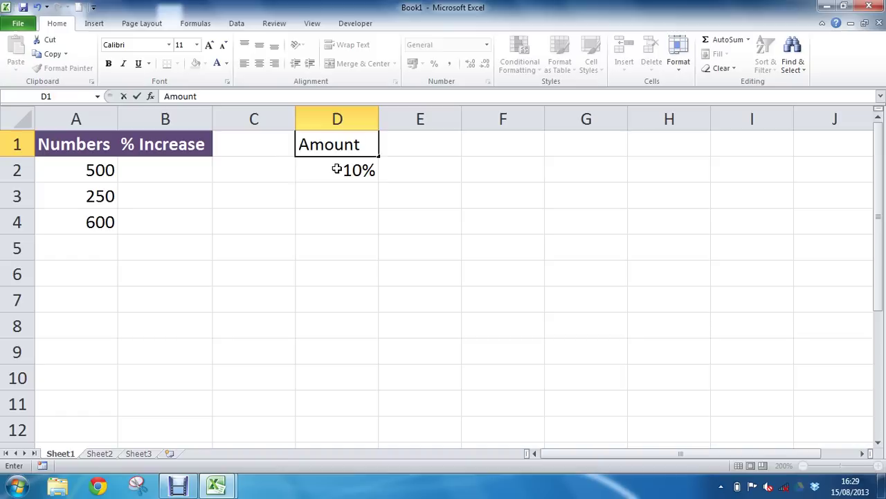
{"action": "key", "text": "Return"}
Copy the B1 header formatting onto the Amount heading in D1 with Format Painter.
{"action": "left_click", "coordinate": [188, 145]}
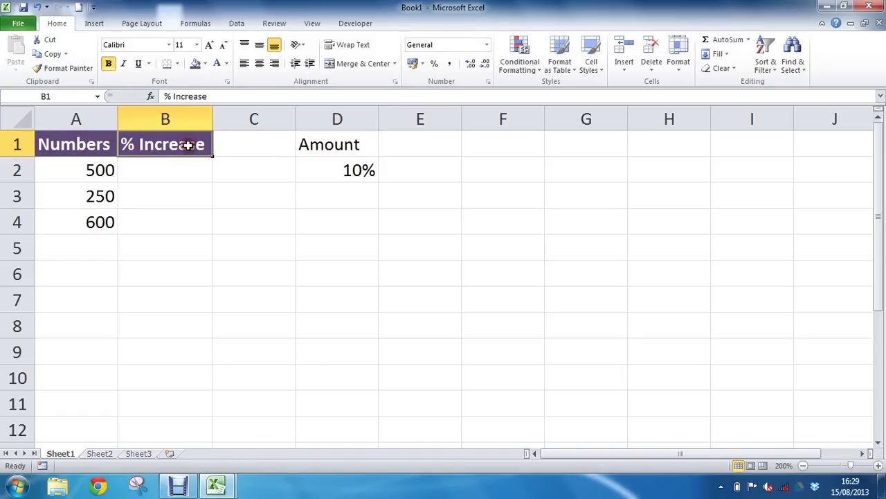
{"action": "left_click", "coordinate": [82, 68]}
{"action": "left_click", "coordinate": [324, 145]}
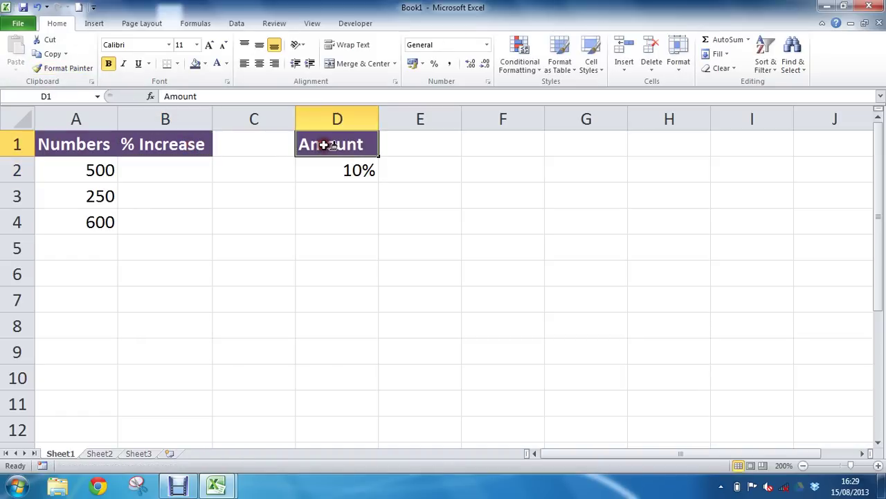
{"action": "left_click", "coordinate": [327, 184]}
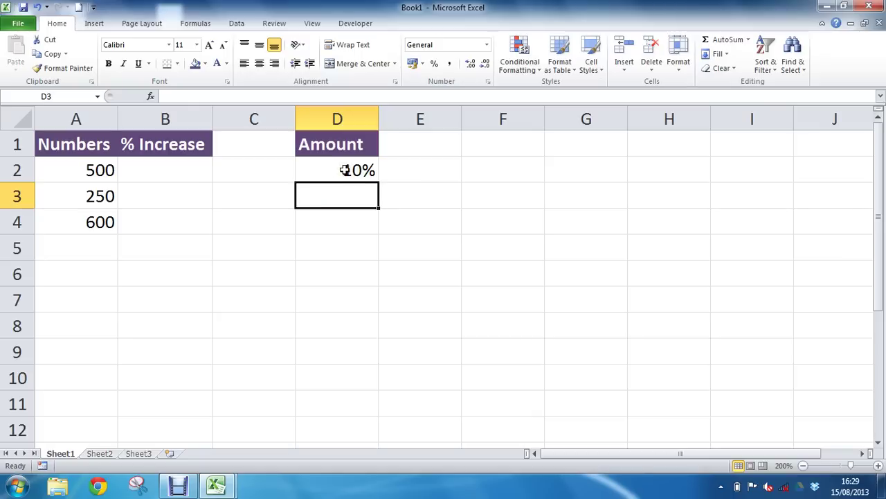
{"action": "left_click", "coordinate": [345, 170]}
{"action": "left_click", "coordinate": [198, 174]}
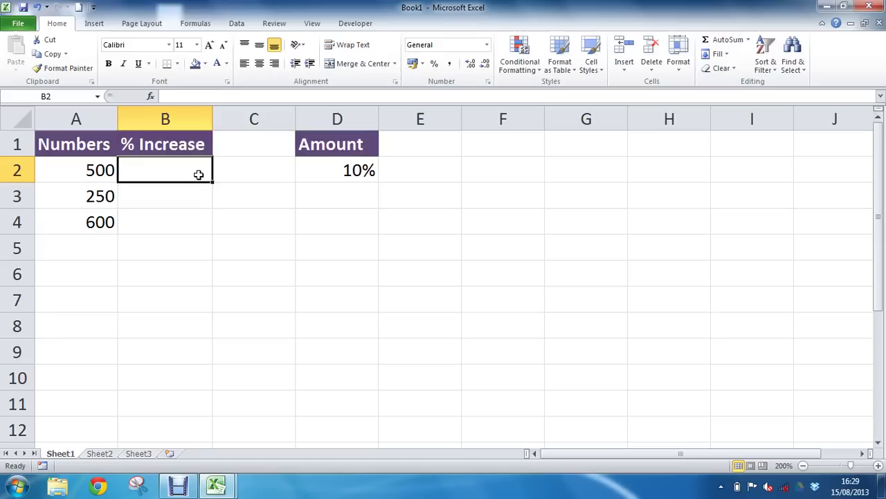
Build the formula =A2+A2*D2 in B2, pointing at A2, A2 and D2.
{"action": "type", "text": "="}
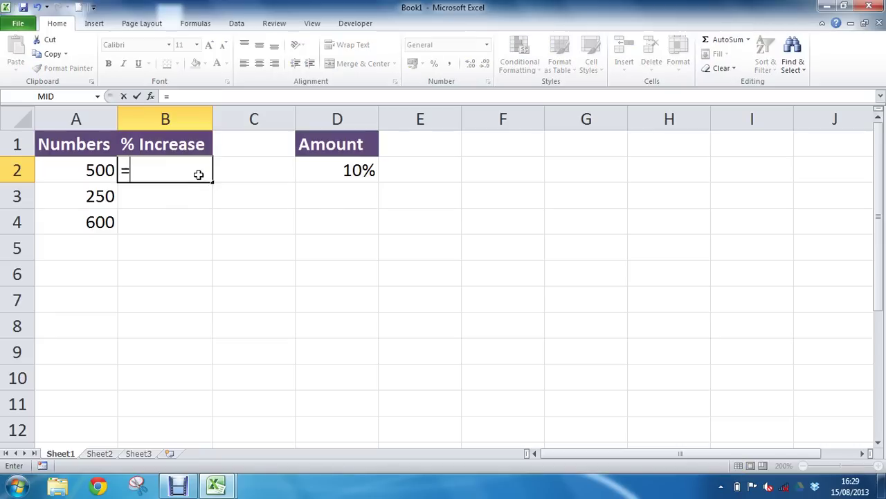
{"action": "key", "text": "Left"}
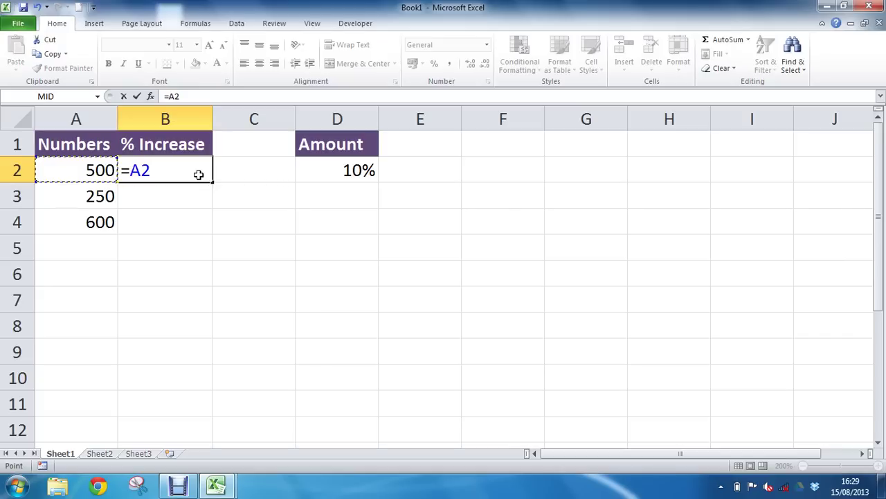
{"action": "type", "text": "+"}
{"action": "key", "text": "Left"}
{"action": "type", "text": "*"}
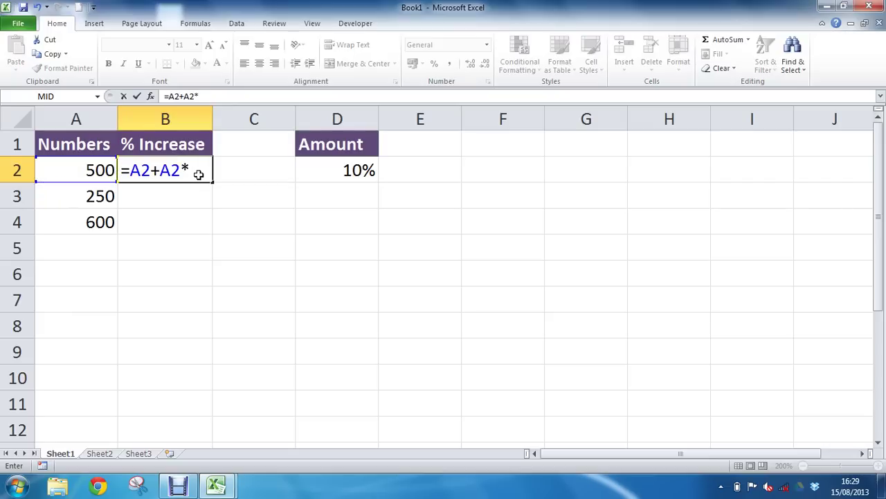
{"action": "key", "text": "Right"}
{"action": "key", "text": "Right"}
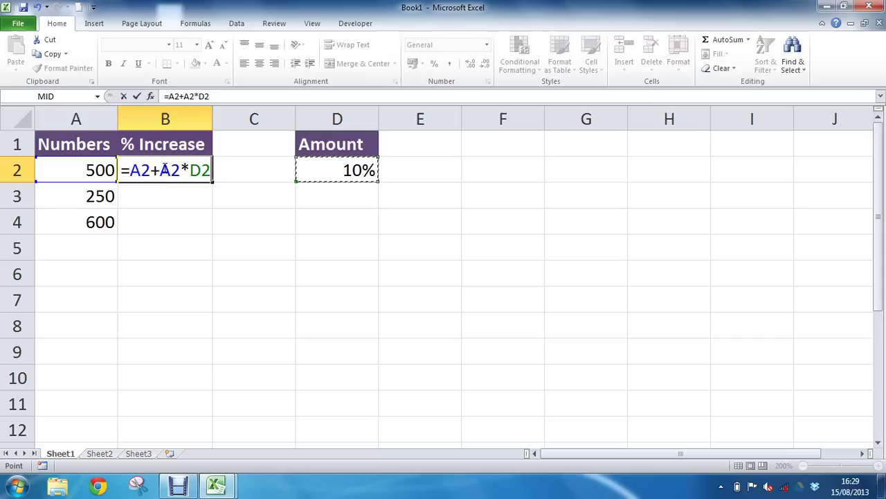
Highlight the A2+ and A2*D2 parts of the formula to explain them.
{"action": "left_click_drag", "start_coordinate": [160, 170], "coordinate": [219, 172]}
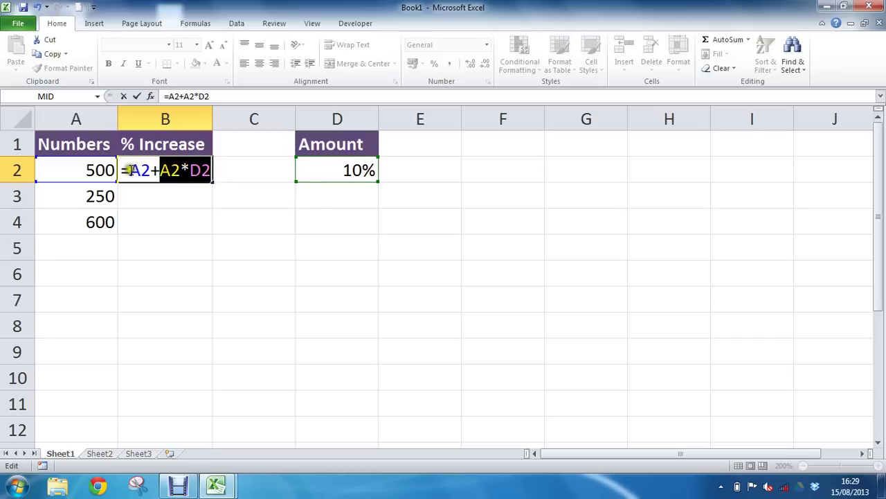
{"action": "mouse_move", "coordinate": [127, 171]}
{"action": "left_mouse_down"}
{"action": "mouse_move", "coordinate": [170, 176]}
{"action": "mouse_move", "coordinate": [161, 170]}
{"action": "left_mouse_up"}
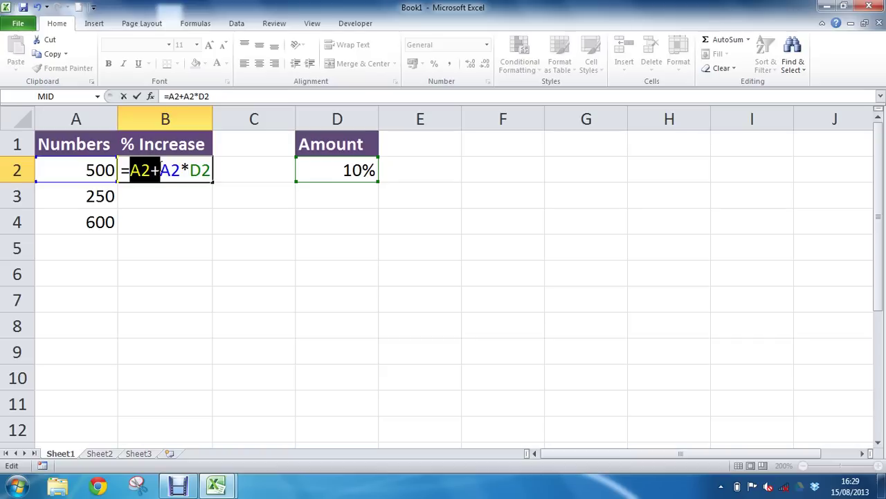
{"action": "left_click", "coordinate": [162, 169]}
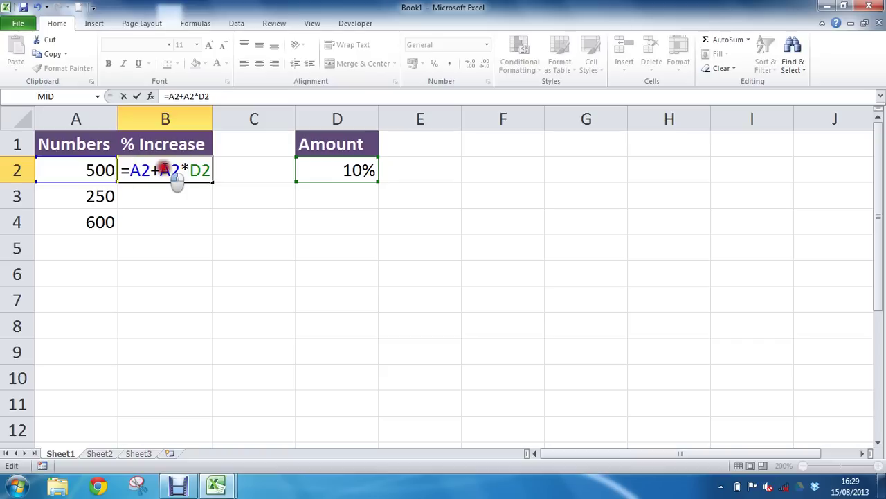
{"action": "left_click_drag", "start_coordinate": [164, 169], "coordinate": [205, 170]}
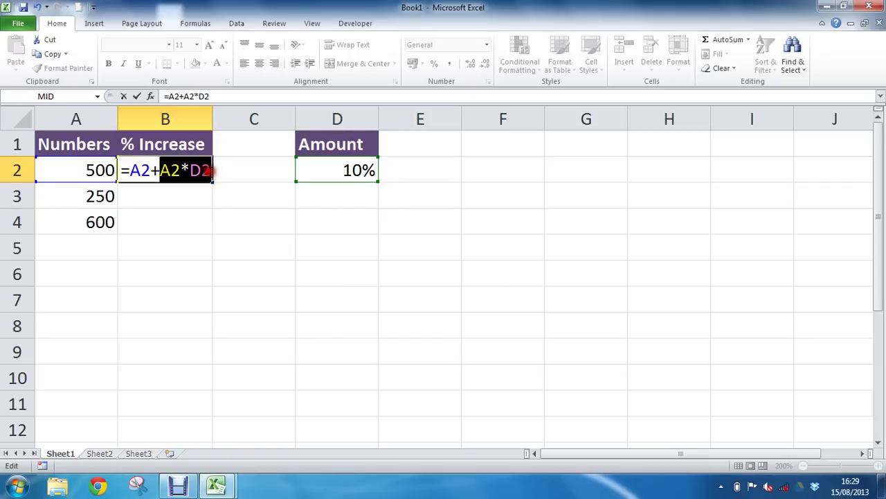
{"action": "left_click", "coordinate": [169, 170]}
Confirm =A2+A2*D2 in B2 (550) and fill it down to B4.
{"action": "key", "text": "Return"}
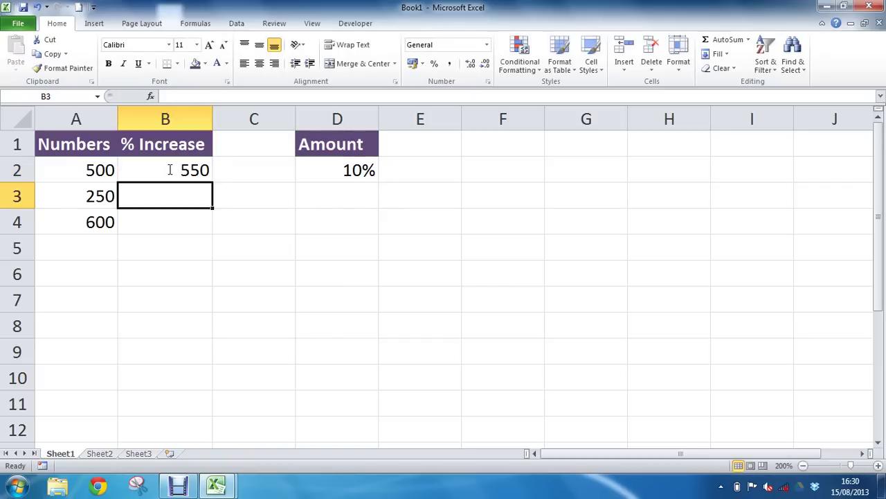
{"action": "left_click", "coordinate": [170, 170]}
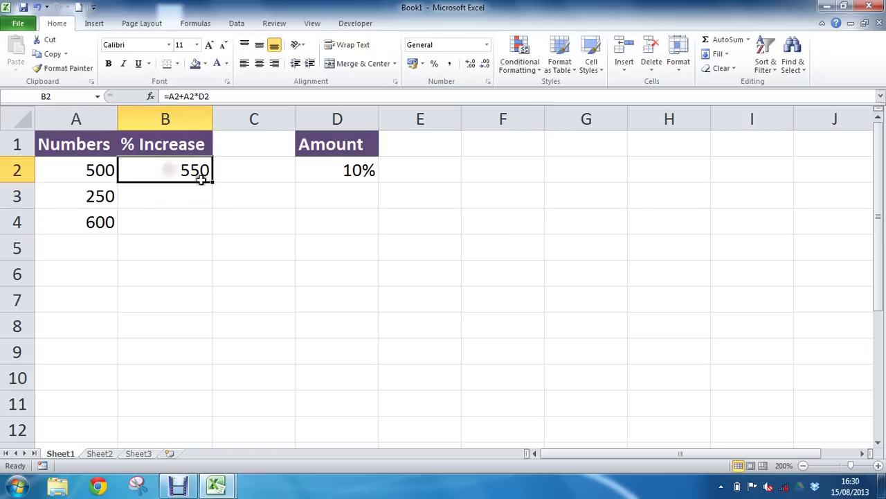
{"action": "left_click", "coordinate": [239, 184]}
{"action": "left_click", "coordinate": [198, 170]}
{"action": "left_click_drag", "start_coordinate": [212, 184], "coordinate": [217, 236]}
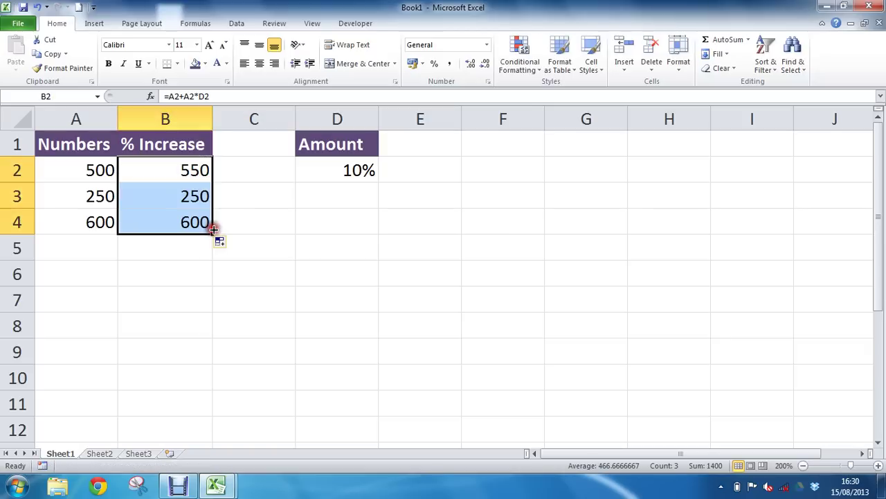
Compare D2, B2 and B3 to show that B3's reference has shifted to D3.
{"action": "left_click", "coordinate": [180, 170]}
{"action": "left_click", "coordinate": [335, 174]}
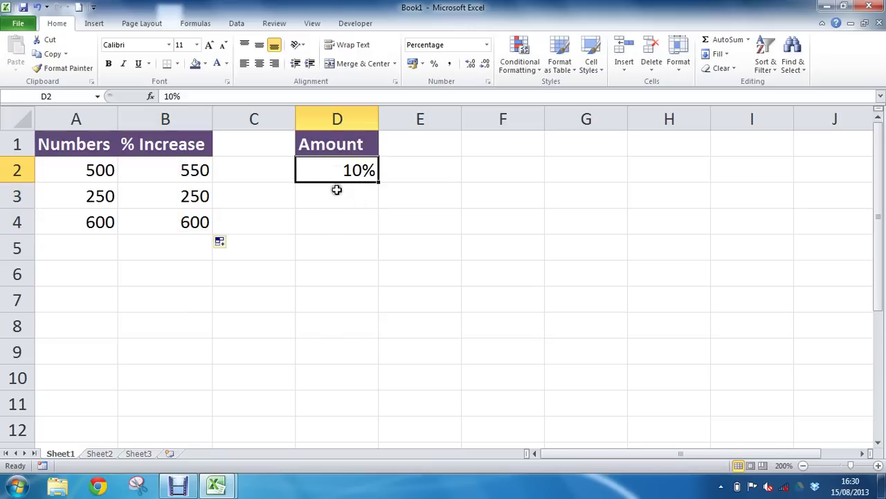
{"action": "left_click", "coordinate": [200, 170]}
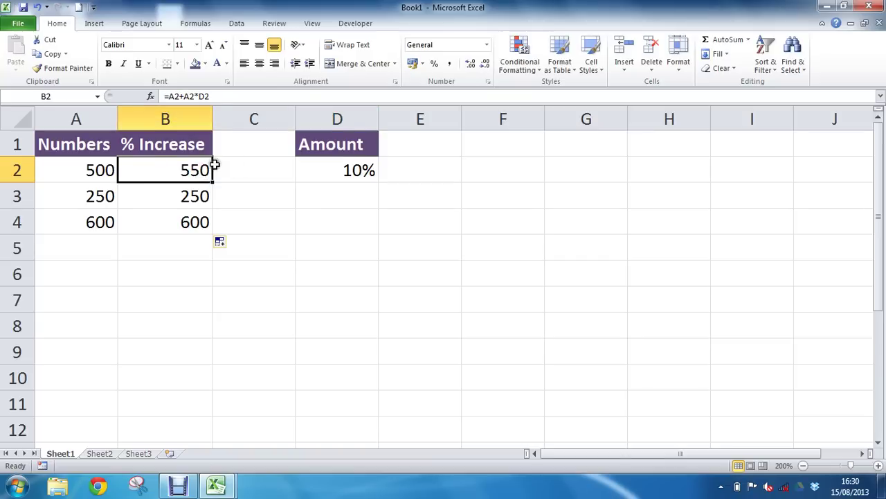
{"action": "left_click", "coordinate": [184, 194]}
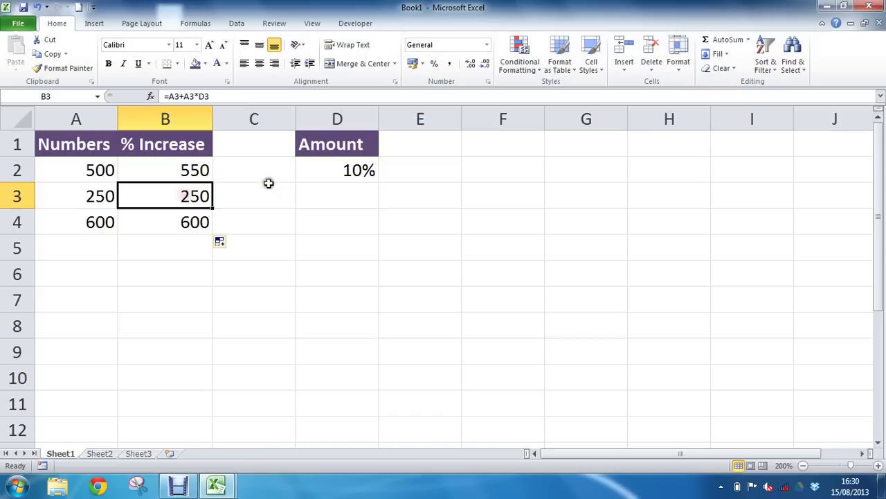